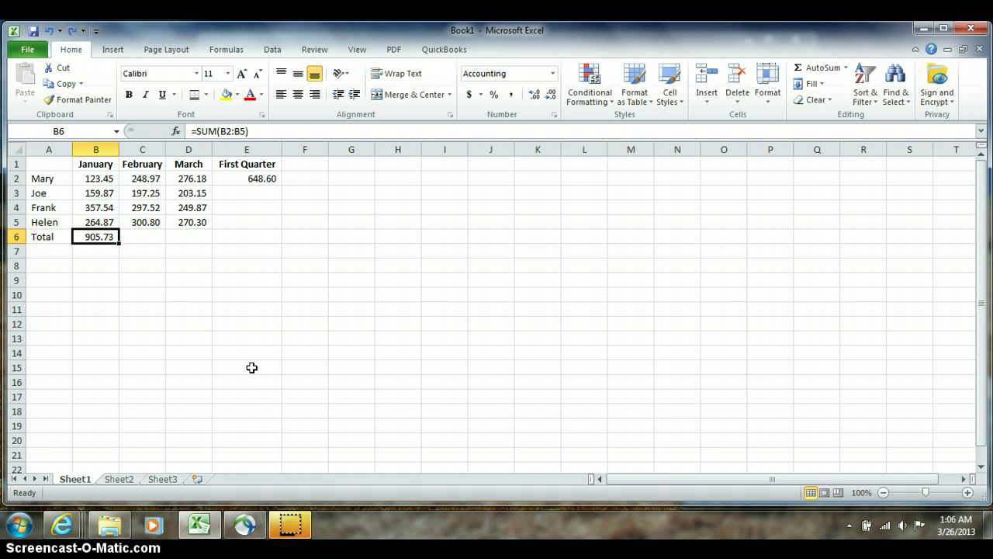
Fill the January total formula from B6 across to the February and March totals in C6:D6
key(ctrl+y)
click(99, 236)
drag(119, 243, 200, 245)
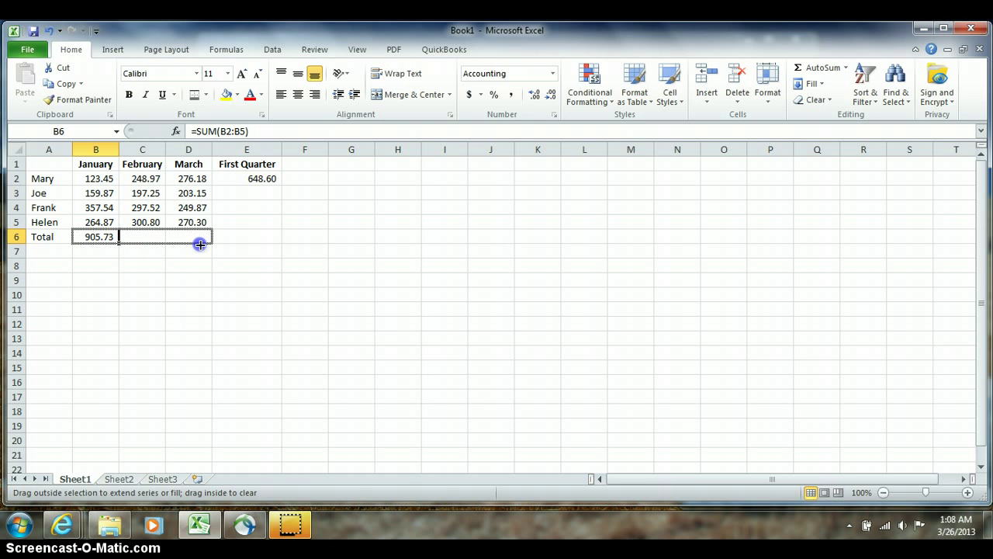
drag(200, 244, 200, 244)
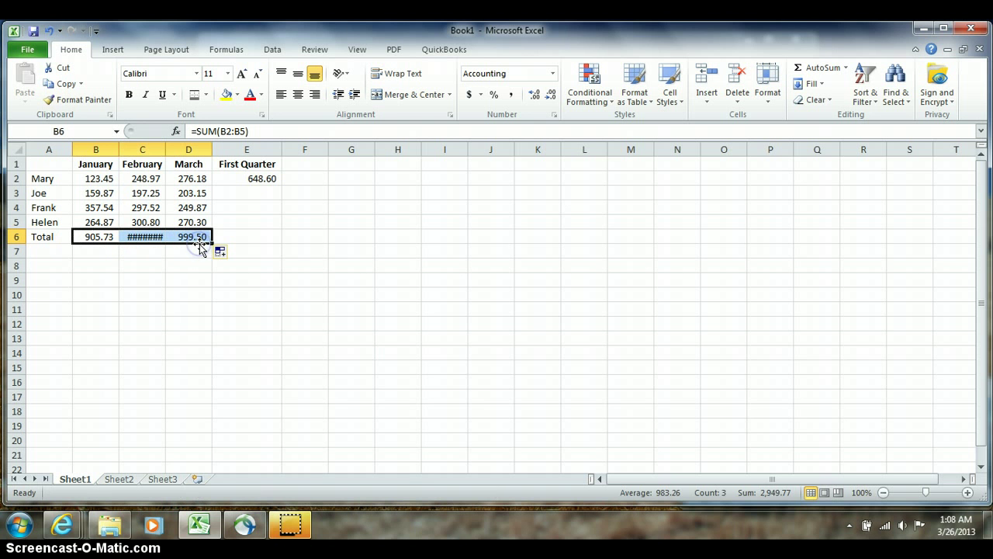
Auto-fit the February column to its contents and check the copied sum formulas in the Total row
click(100, 237)
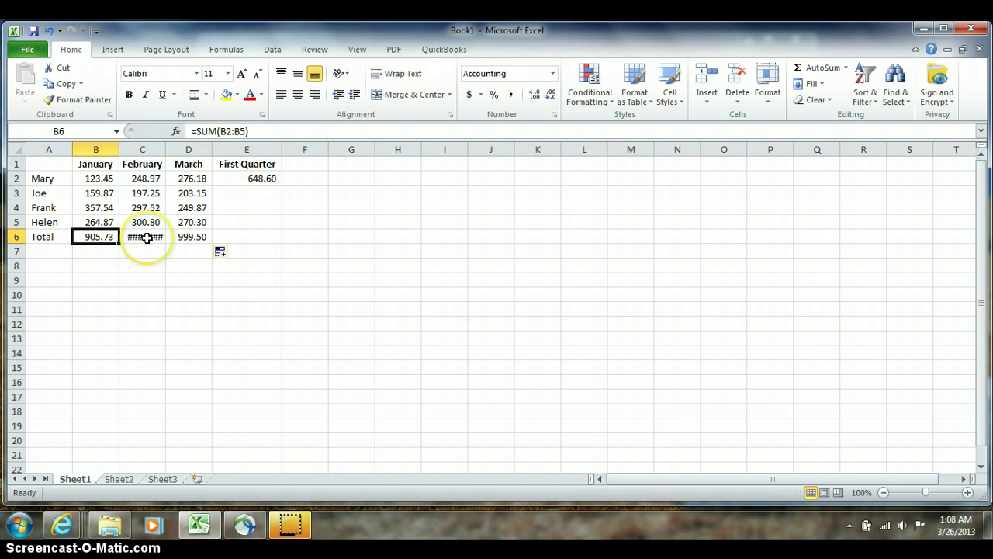
click(146, 237)
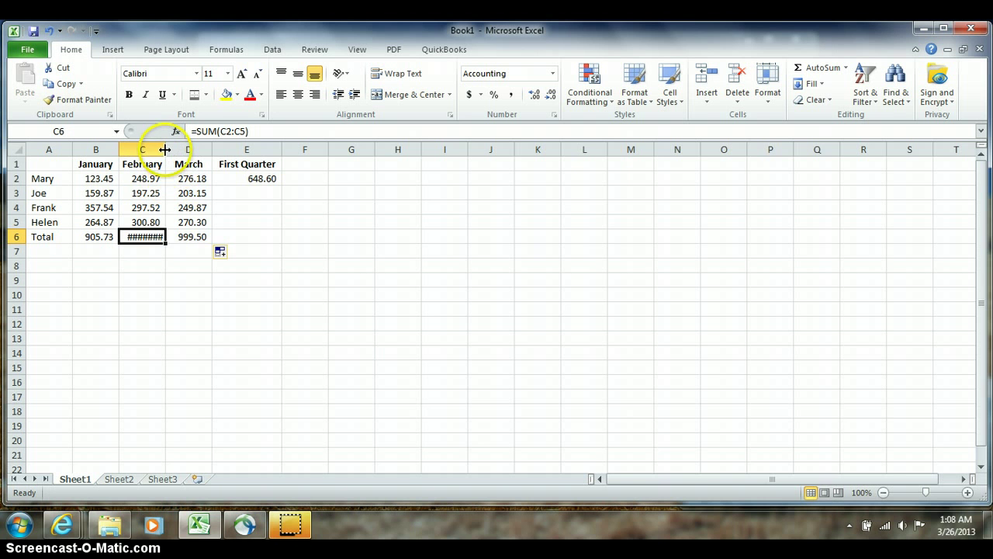
double_click(165, 149)
click(149, 237)
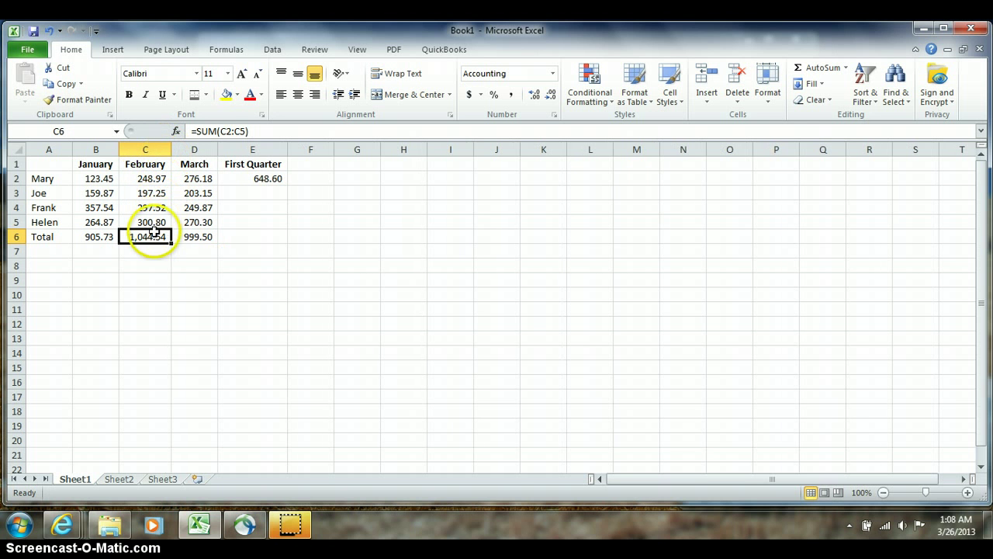
click(196, 236)
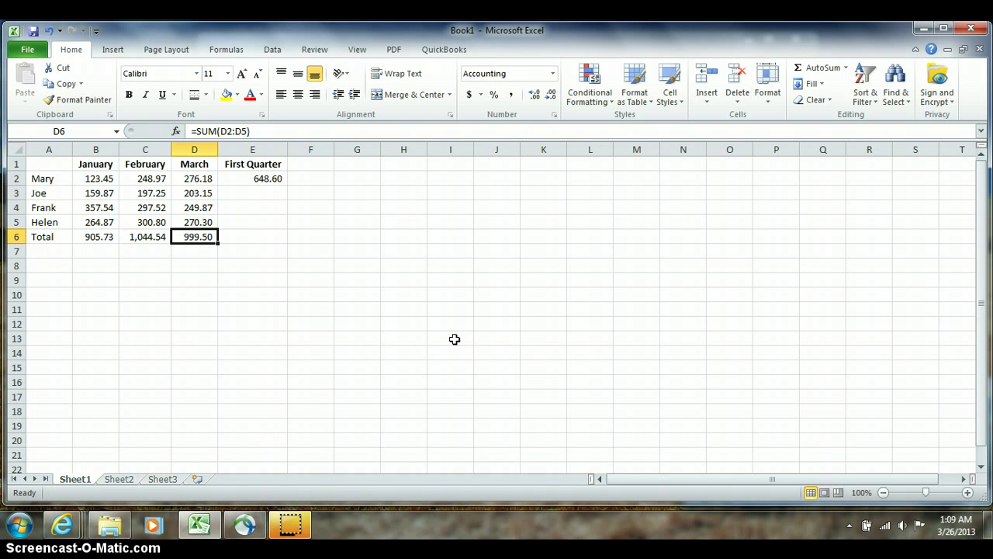
Fill the First Quarter sum formula from E2 down through E6 and check the copied formulas
click(266, 179)
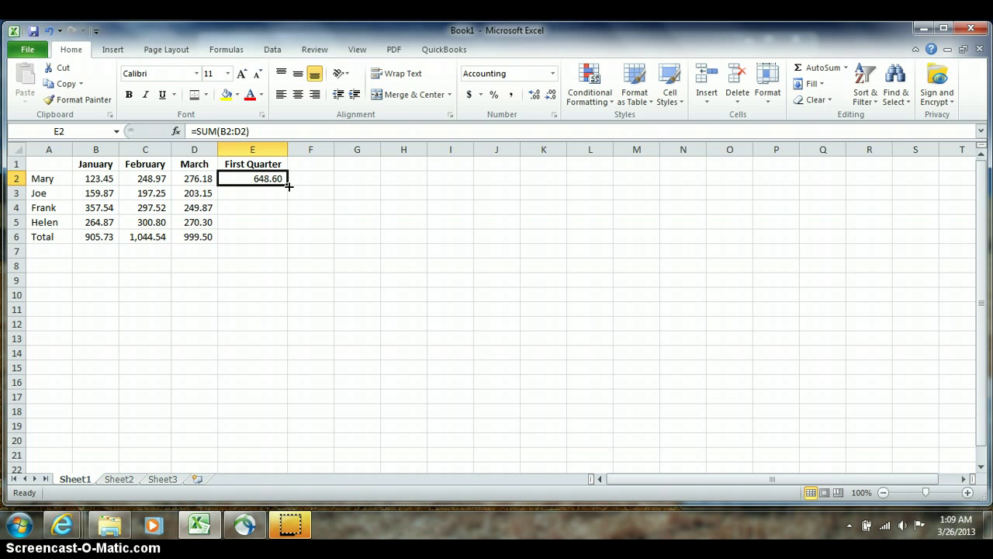
drag(288, 186, 286, 243)
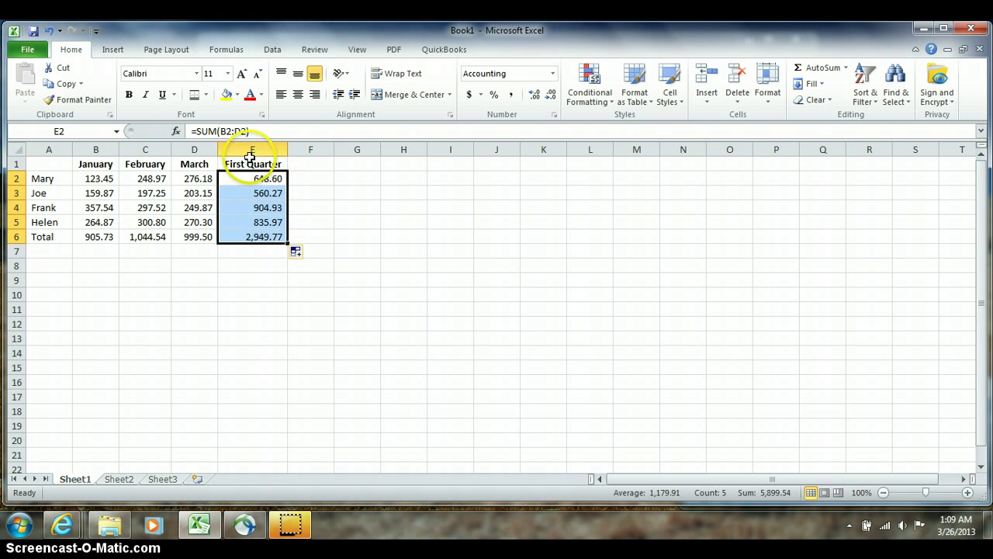
click(258, 192)
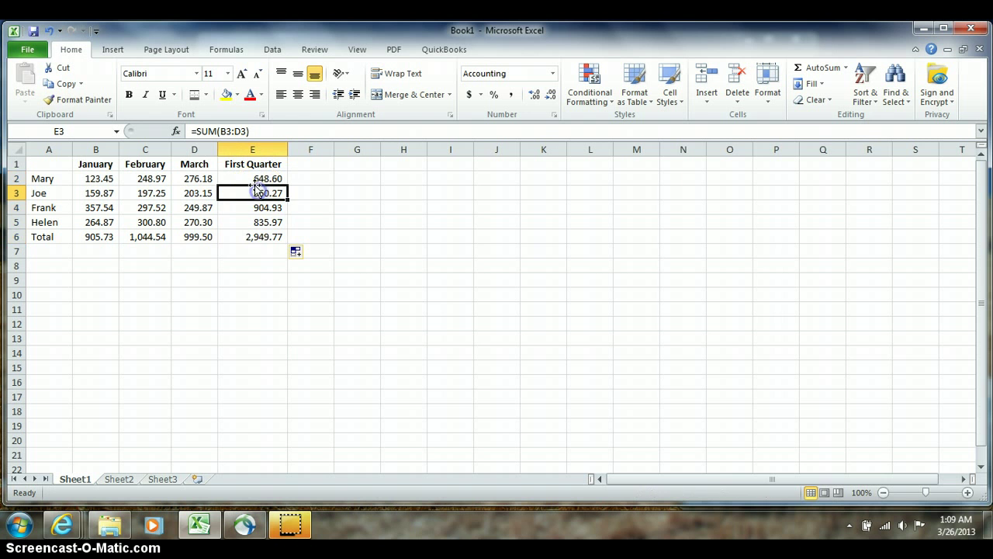
click(260, 207)
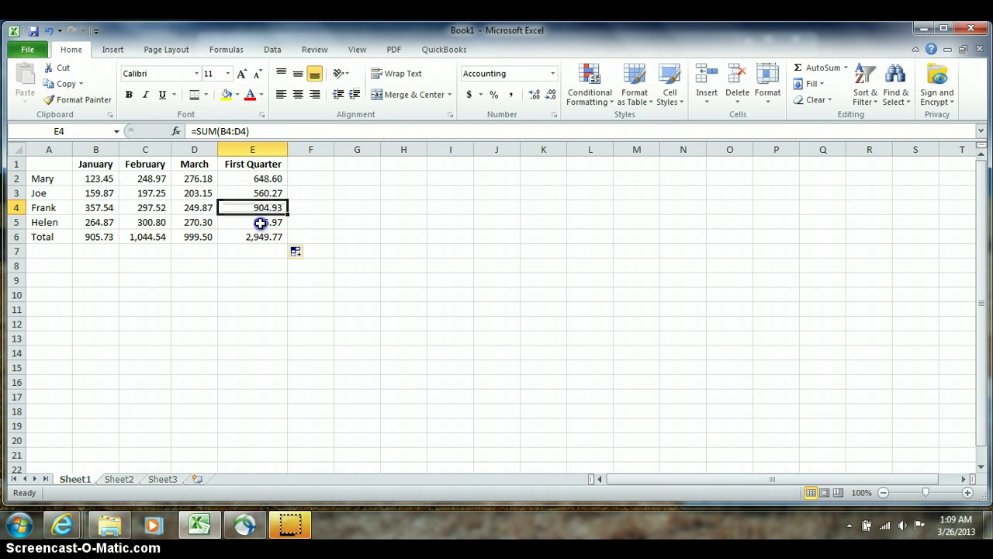
click(260, 222)
click(260, 237)
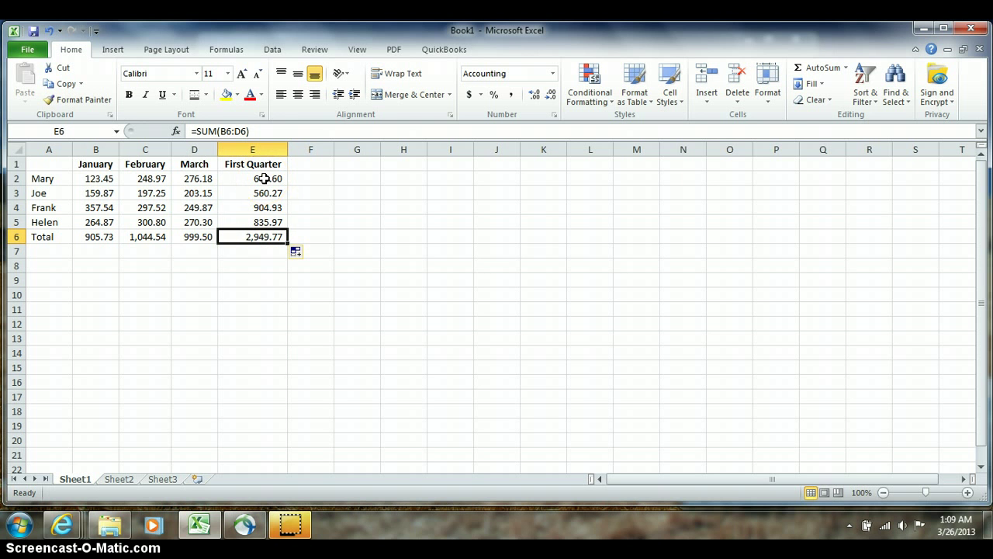
click(262, 240)
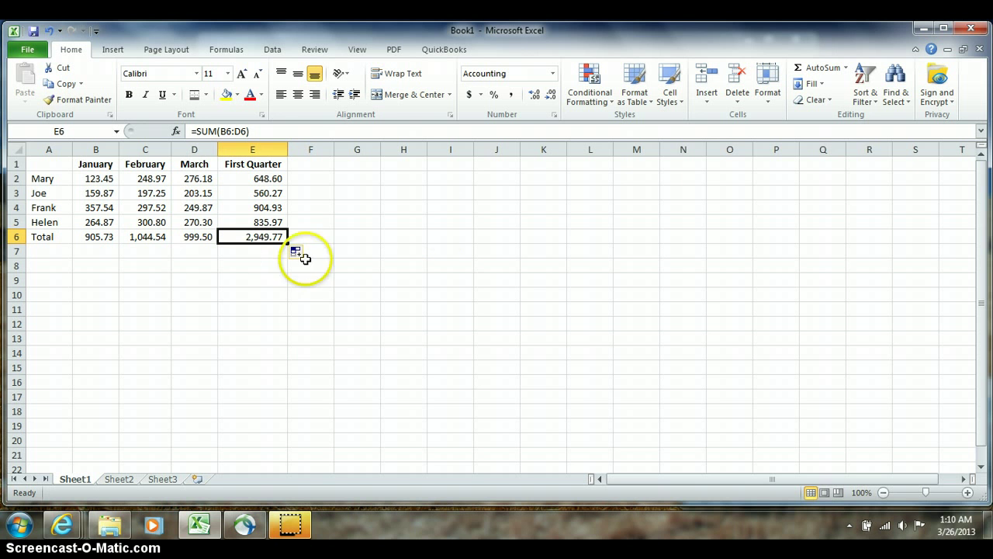
click(445, 164)
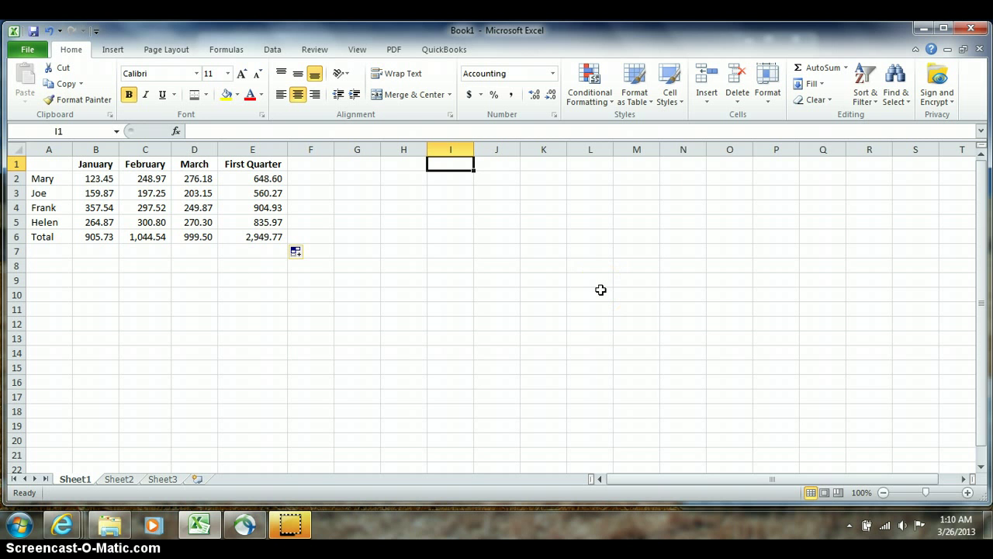
text(Jan)
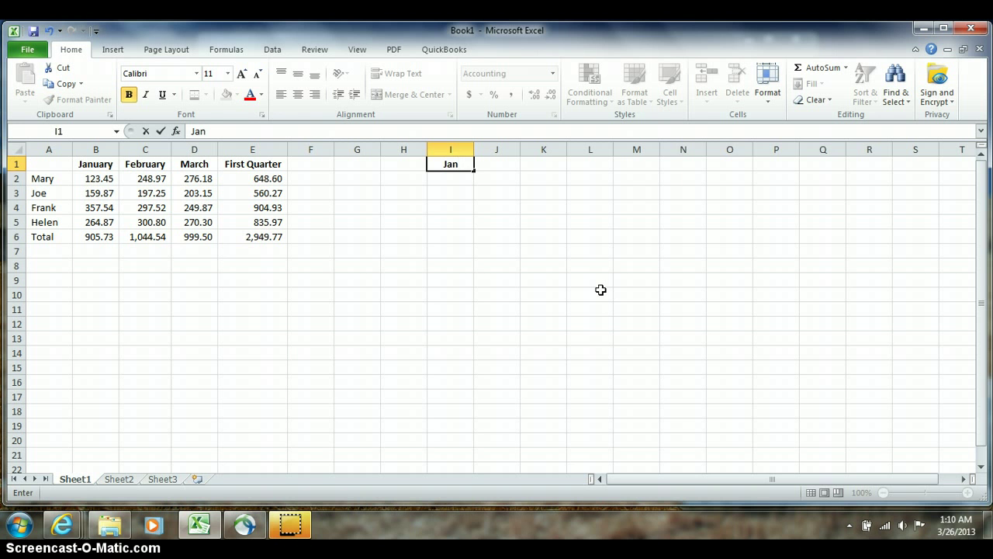
key(Escape)
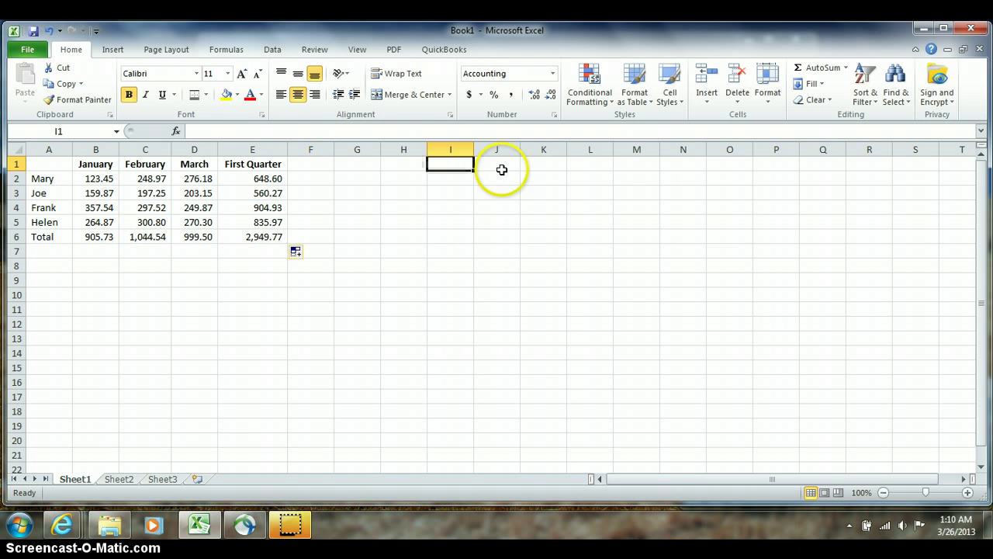
On Sheet3, enter Jan in A1 and fill the month series down to Dec in A12
click(167, 481)
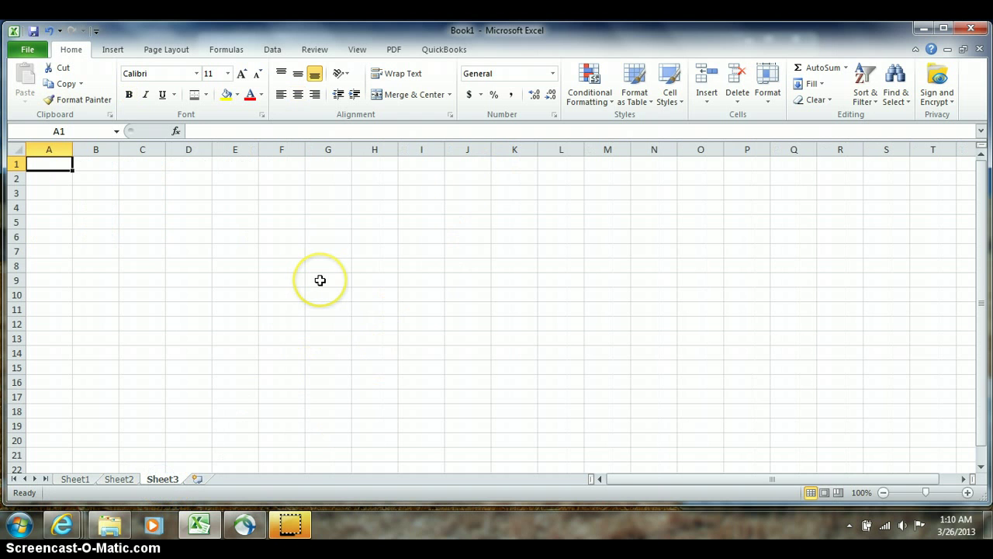
text(Jan)
key(Return)
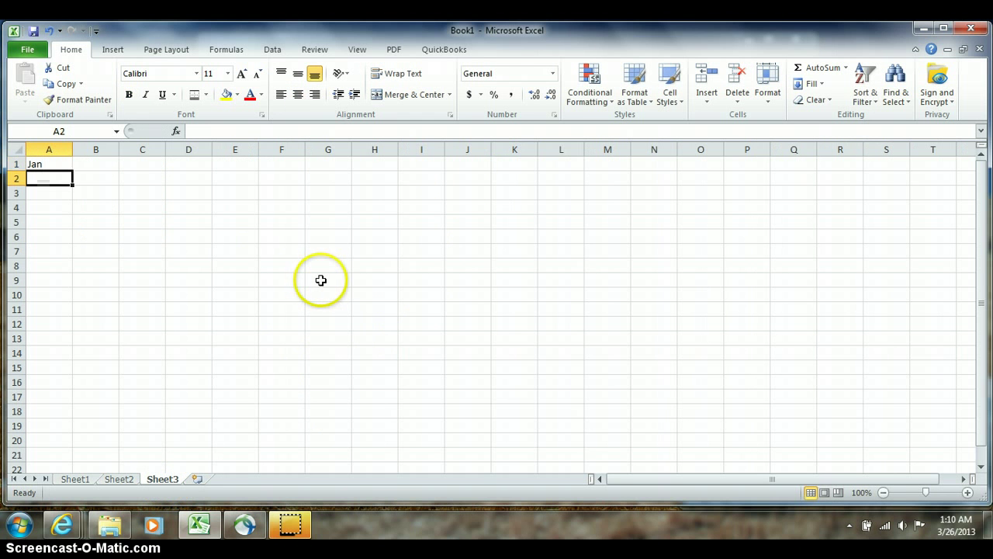
click(44, 164)
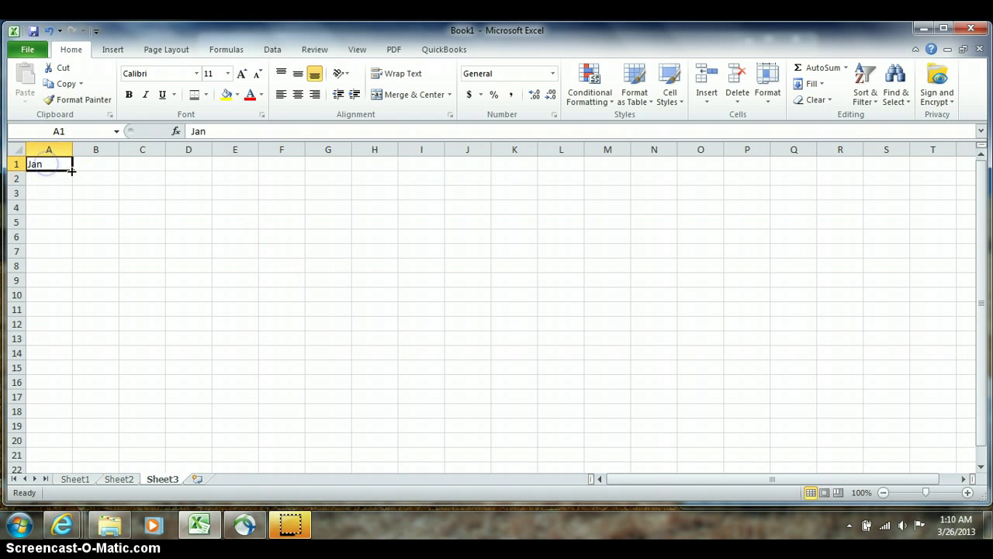
drag(74, 172, 63, 330)
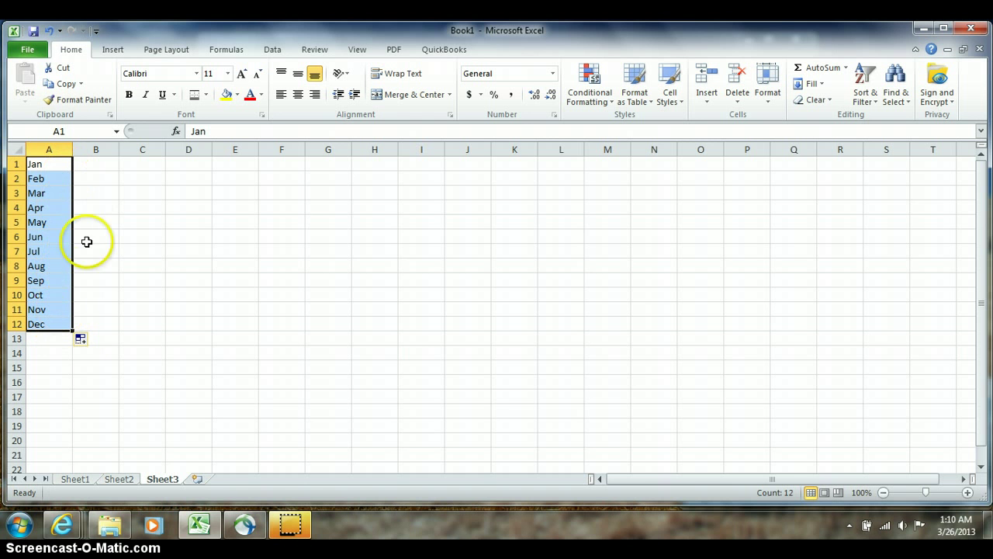
Enter Mon in B1 and fill the abbreviated weekday series down to Sun in B7
click(109, 163)
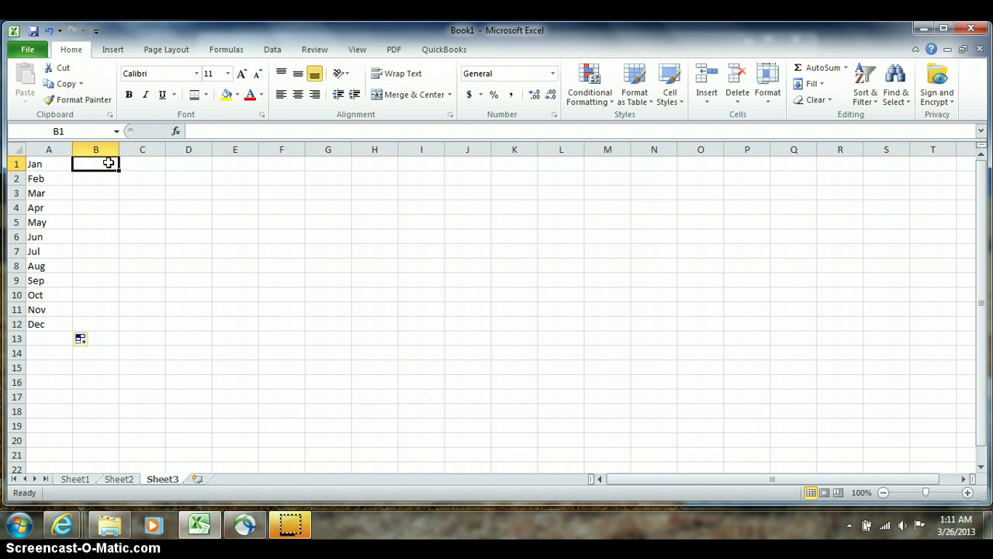
text(Mon)
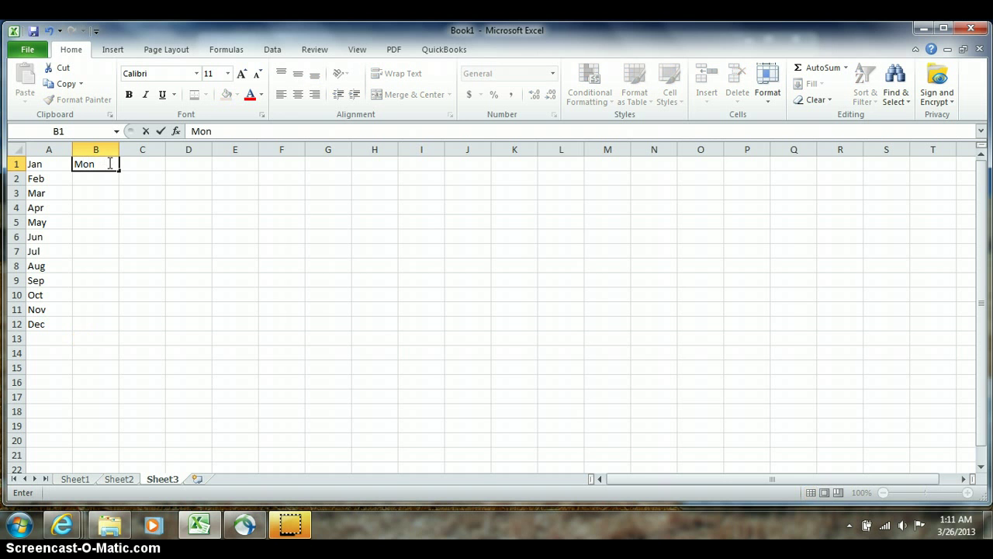
key(ctrl+Return)
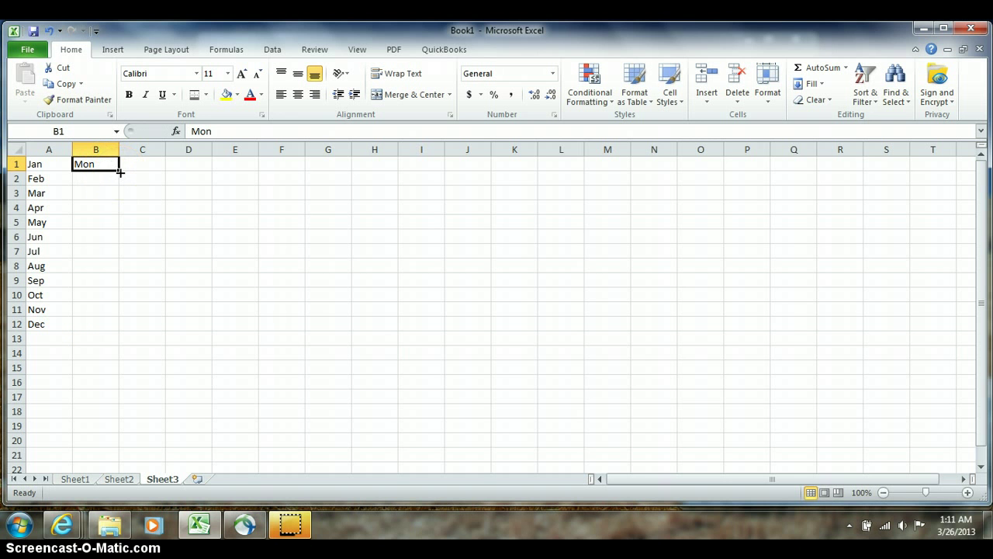
drag(120, 172, 117, 258)
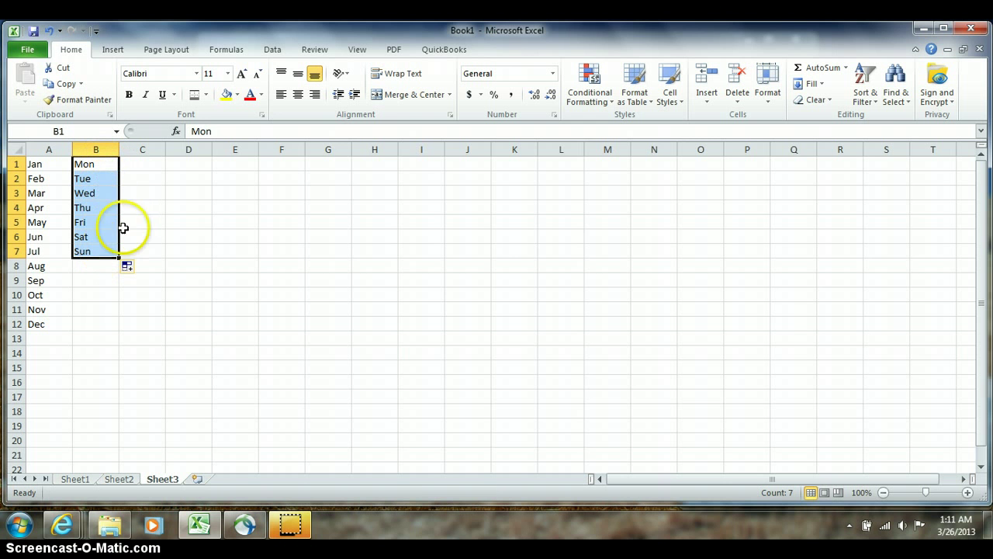
Enter Monday in C1 and fill the full weekday series down through C20
click(147, 167)
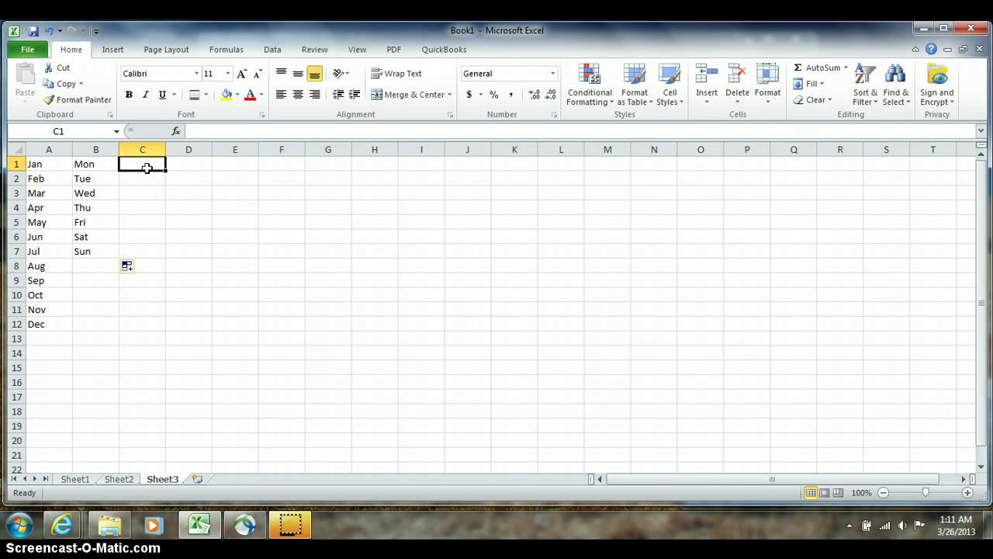
text(Monday)
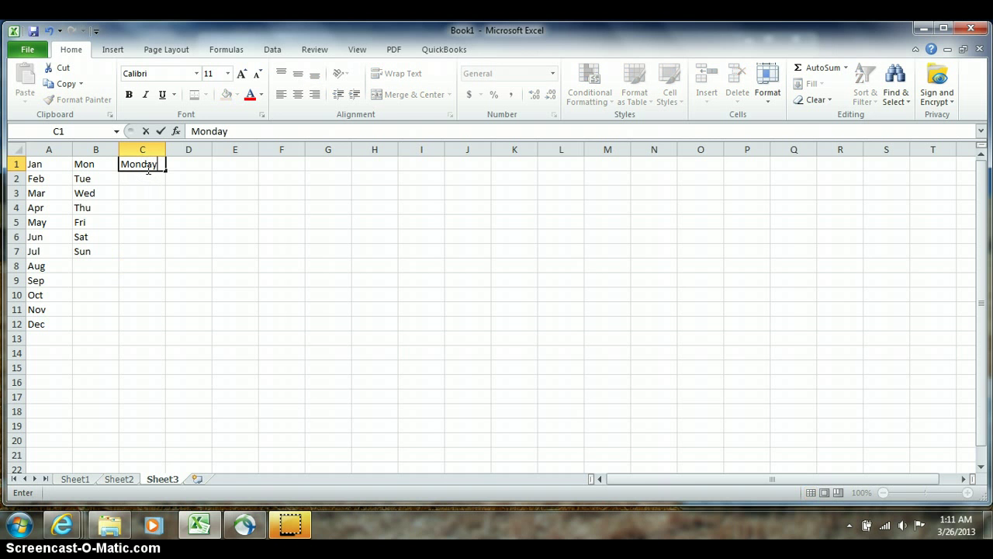
click(147, 167)
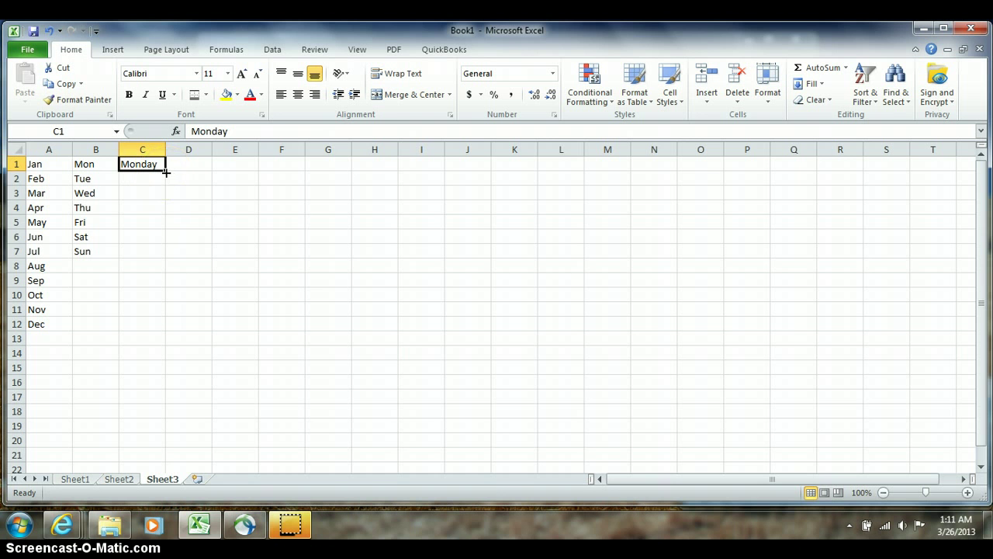
drag(165, 172, 162, 262)
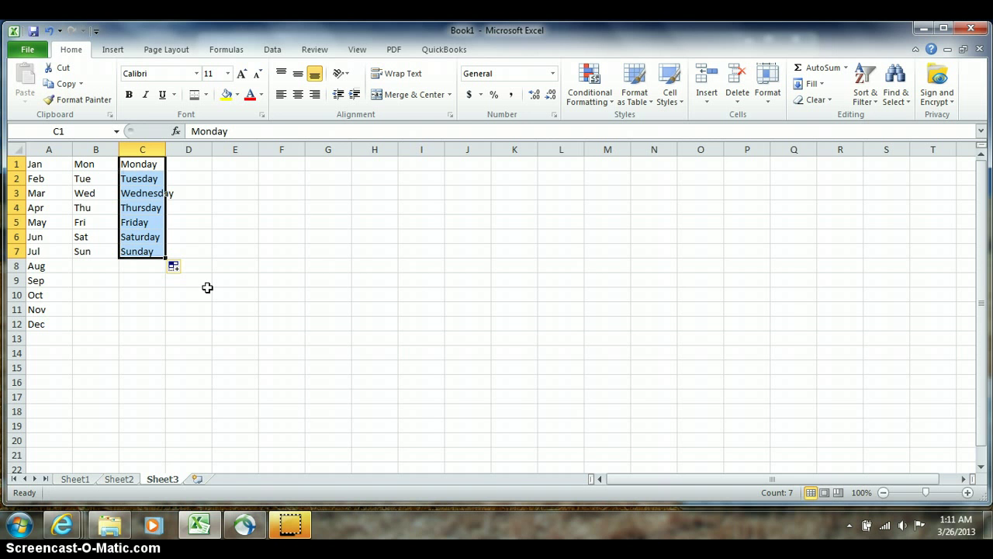
drag(166, 258, 165, 444)
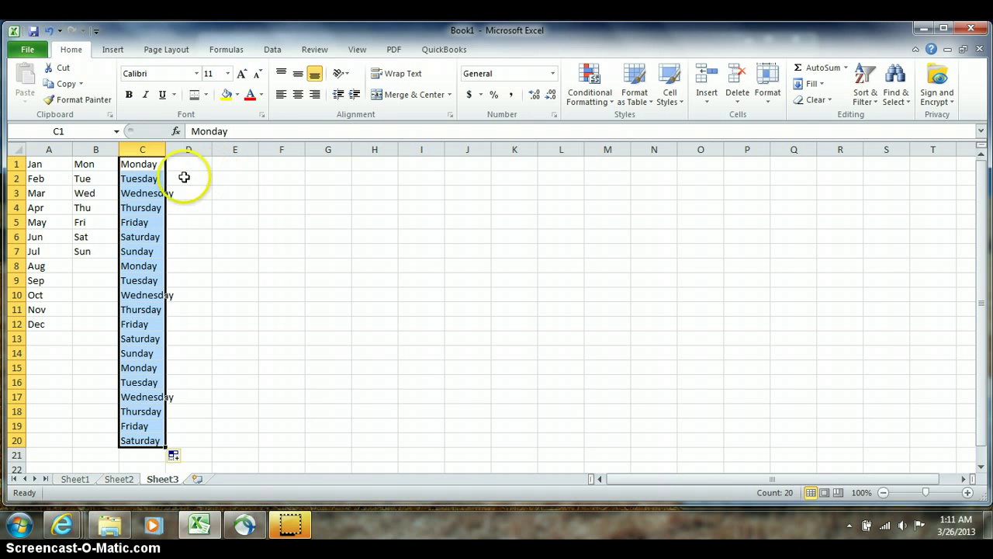
click(155, 167)
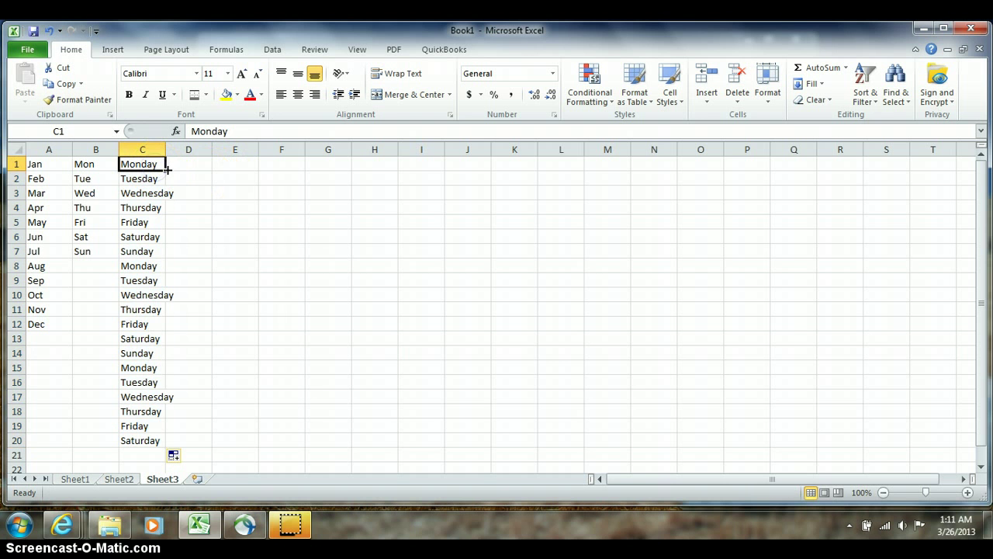